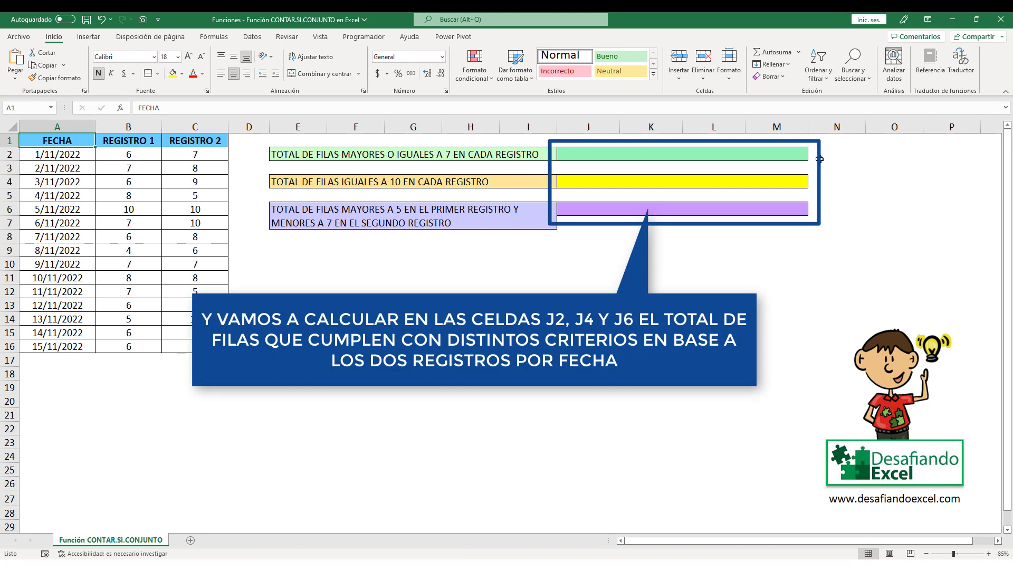
Review the first counting task and select the green result cell J2.
left_click(524, 170)
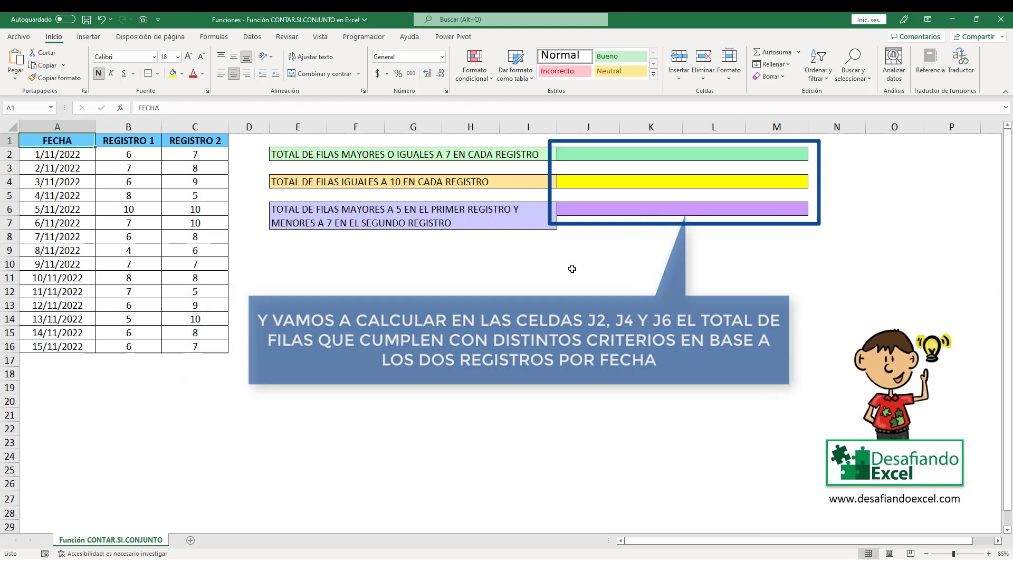
left_click(365, 156)
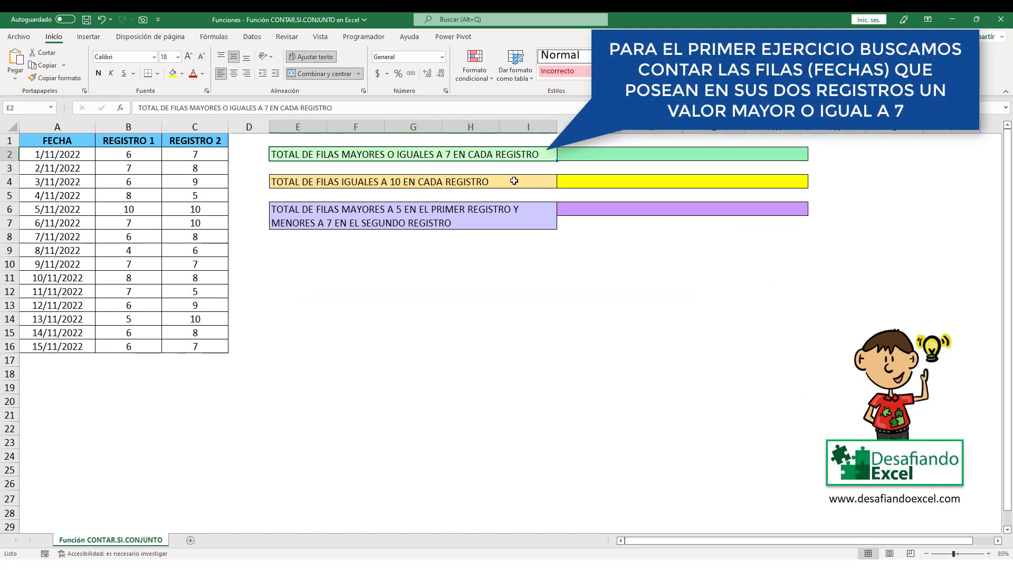
left_click(590, 155)
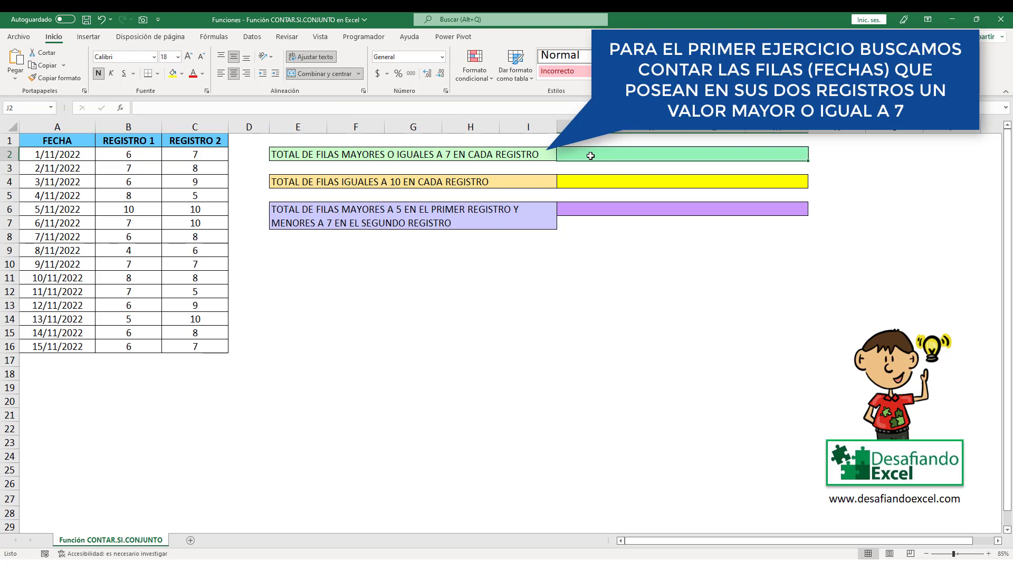
Enter =CONTAR.SI.CONJUNTO(B2:B16;">=7";C2:C16;">=7") in J2, returning 5.
double_click(591, 156)
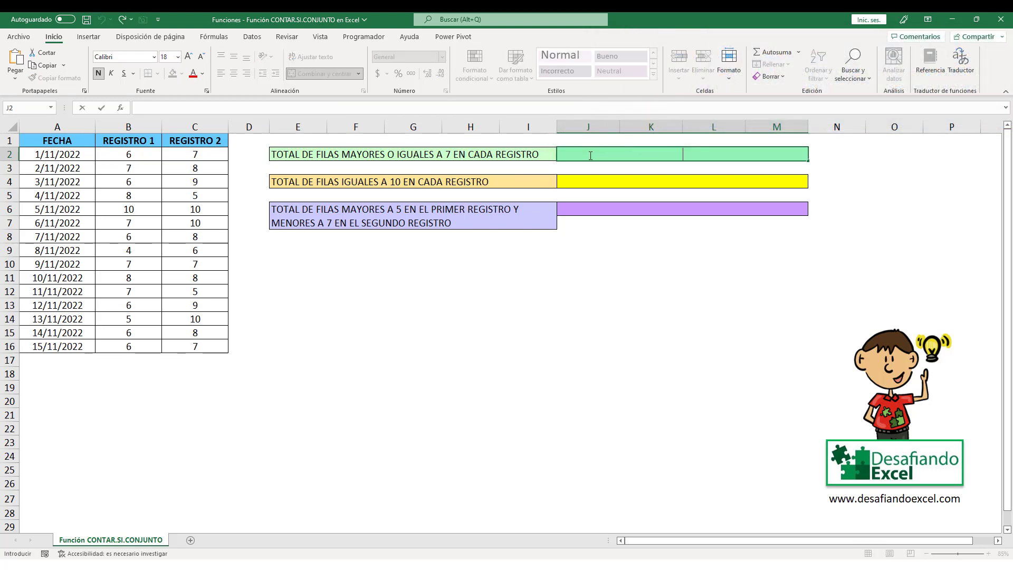
type("=CONTAR.")
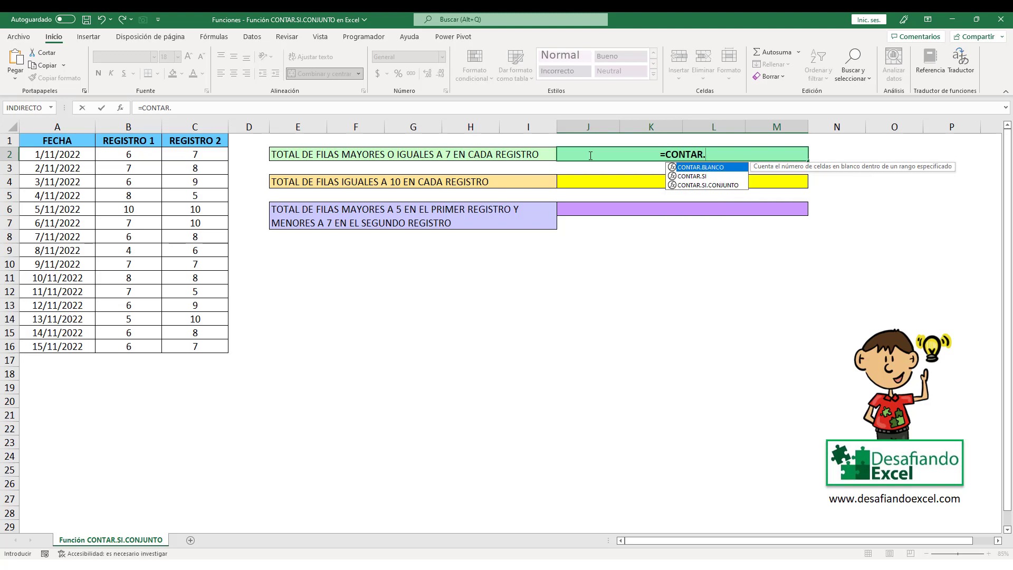
type("SI.CONJUNT")
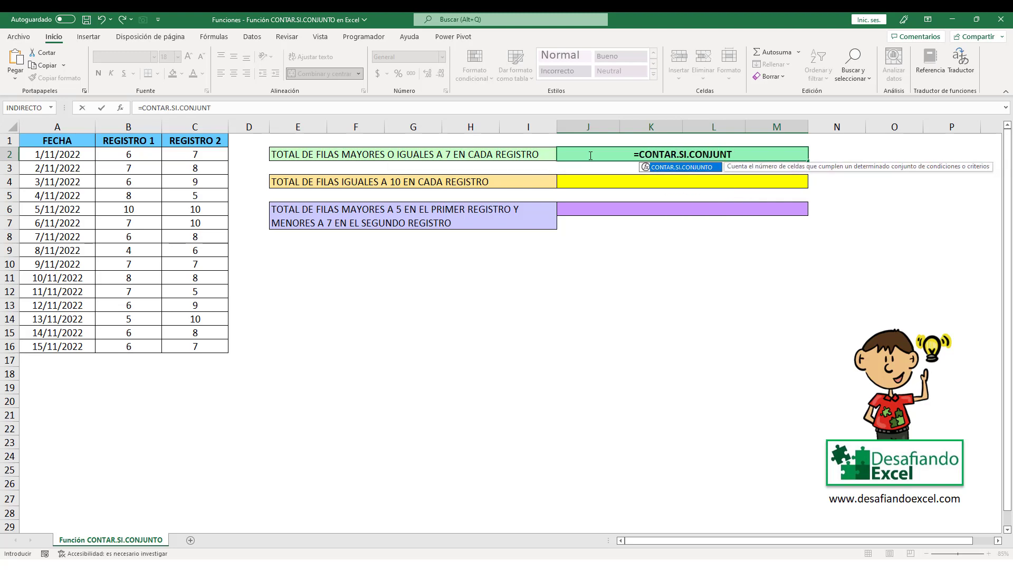
type("O(")
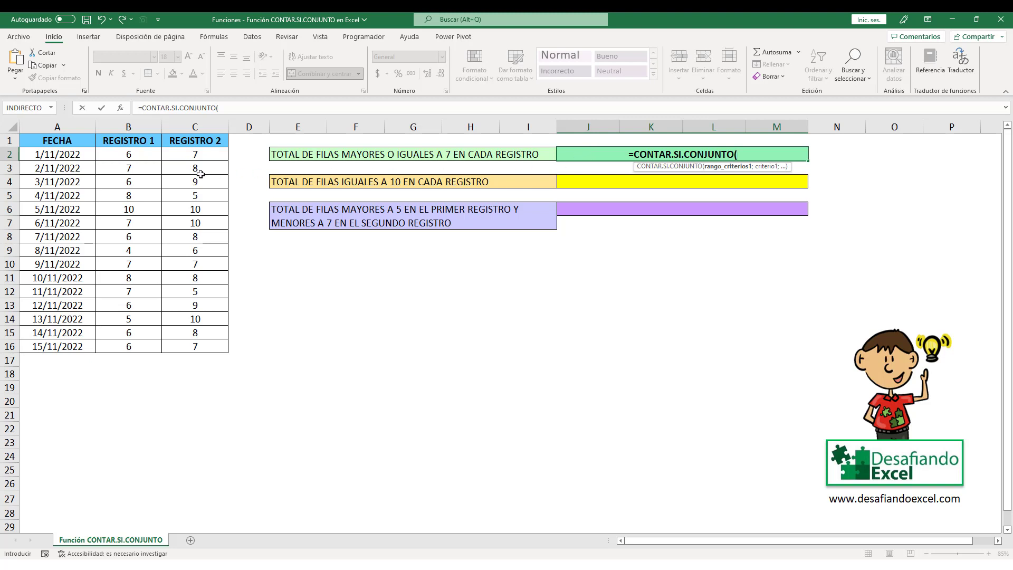
left_click_drag(139, 154, 139, 344)
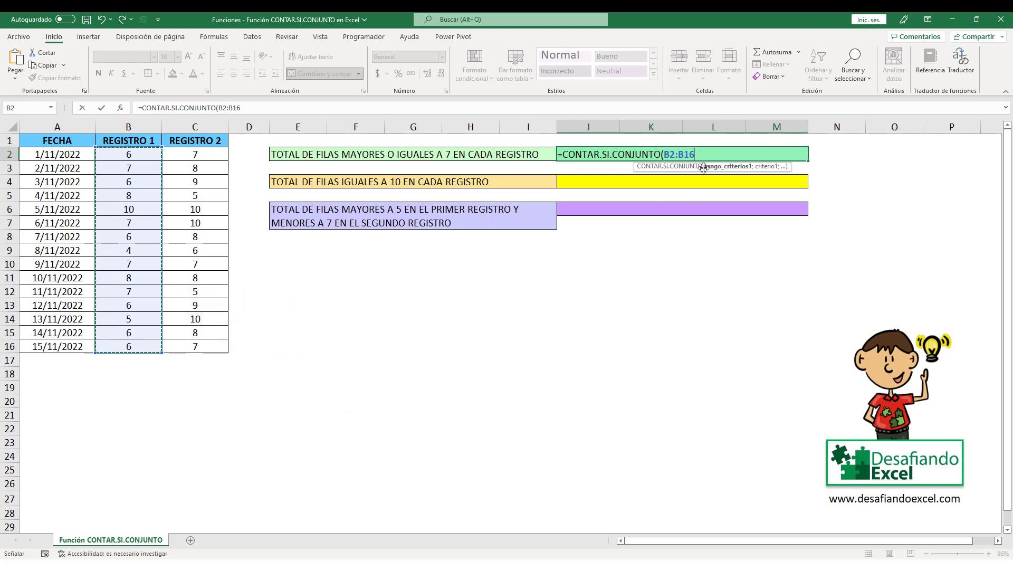
type(";")
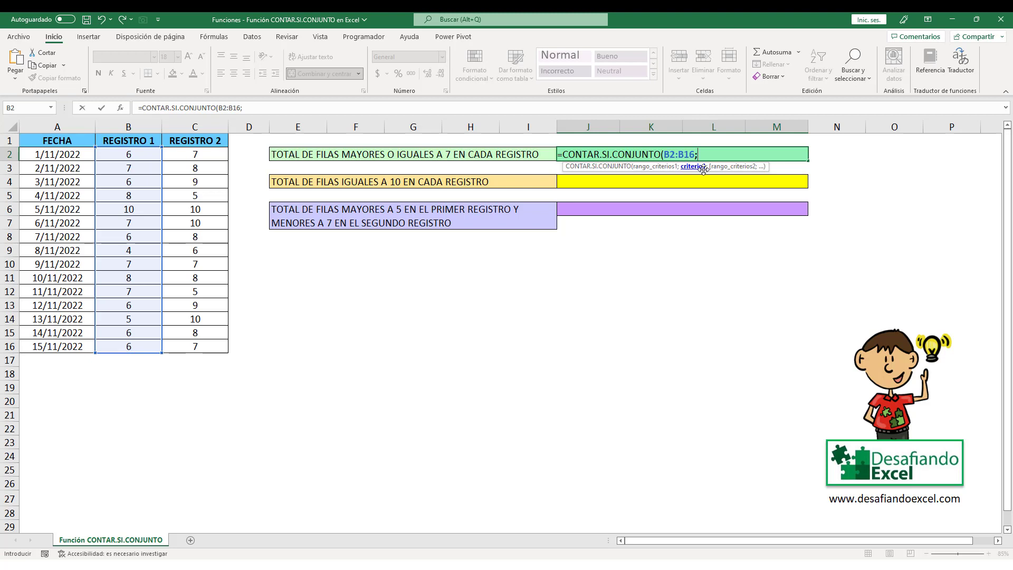
type("\">")
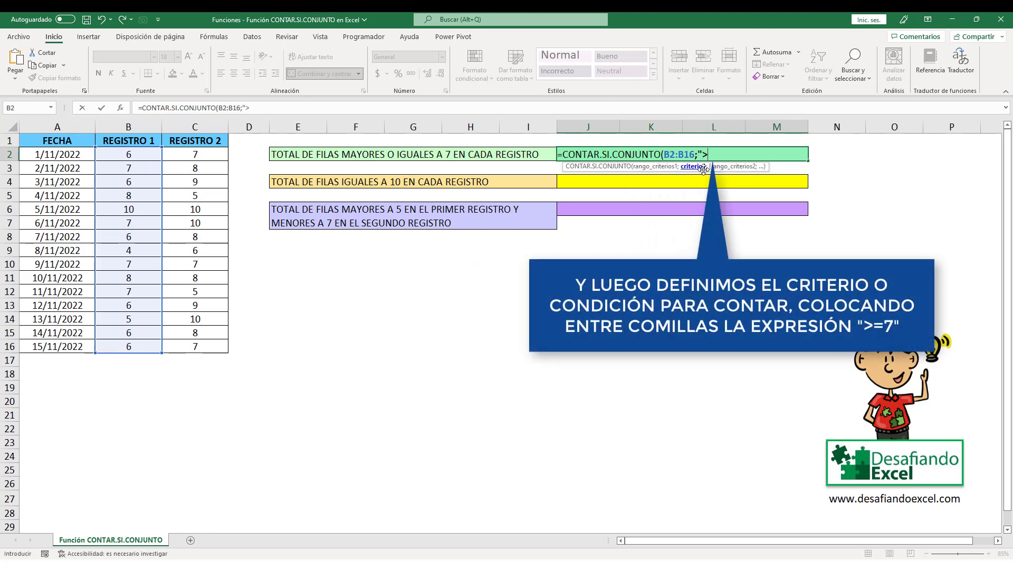
type("=7\"")
type(";")
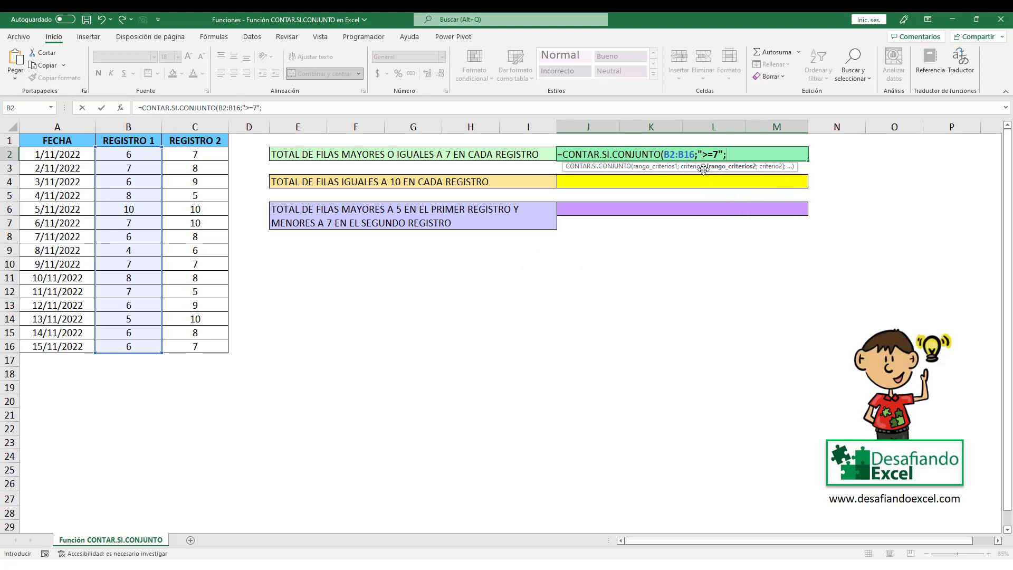
left_click(210, 163)
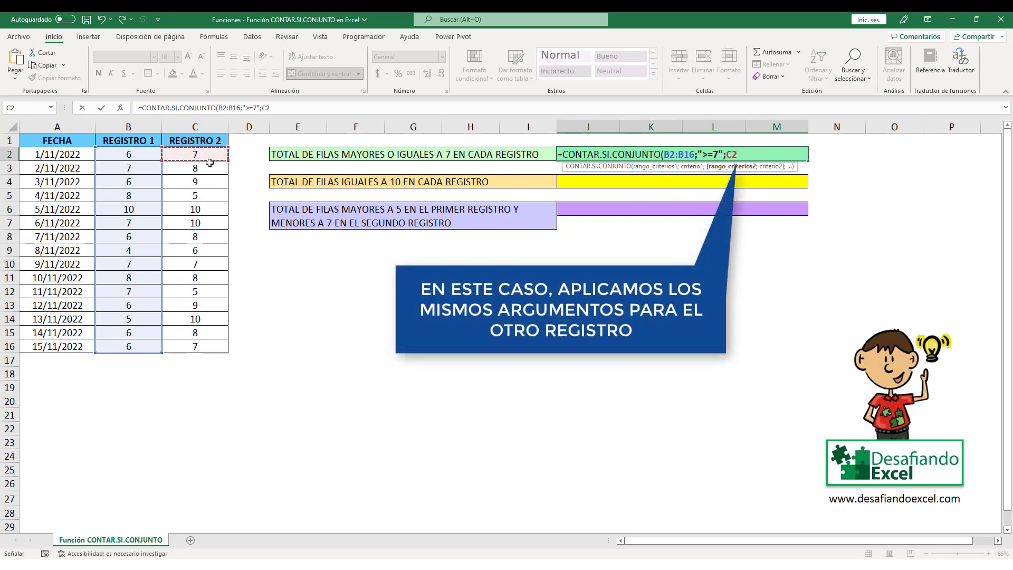
left_click_drag(210, 163, 208, 355)
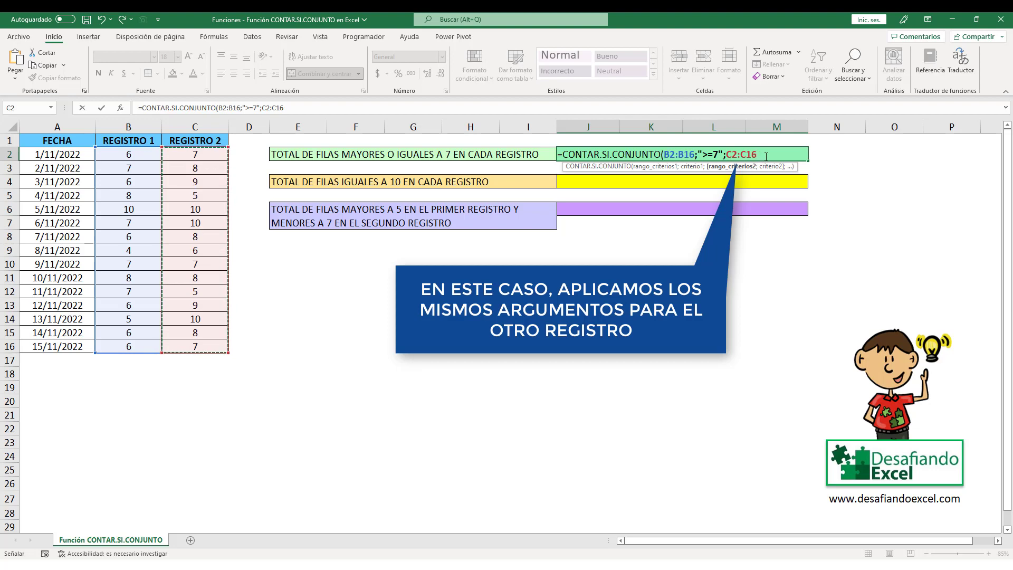
type(";\"")
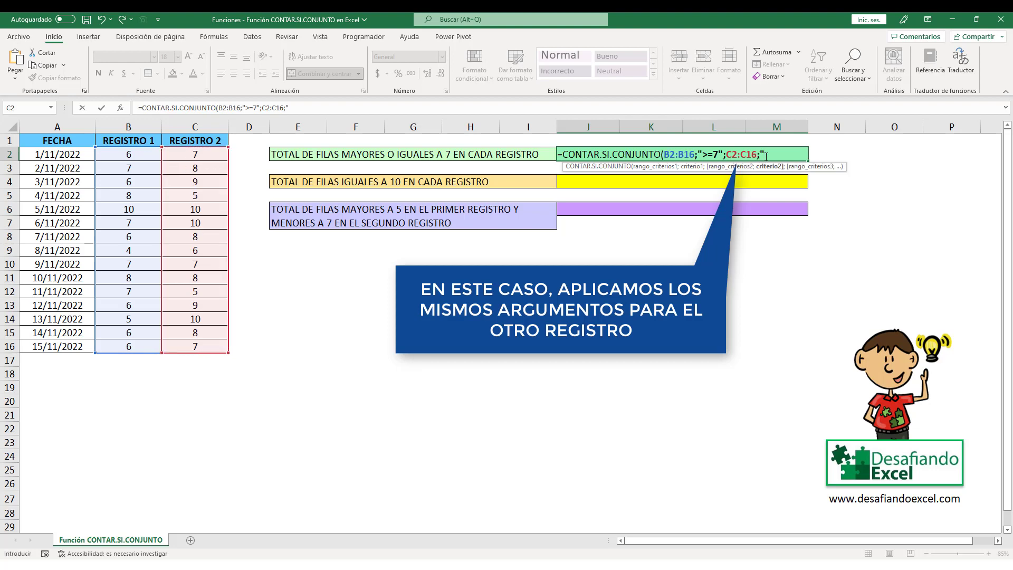
type(">=7\"")
type(")")
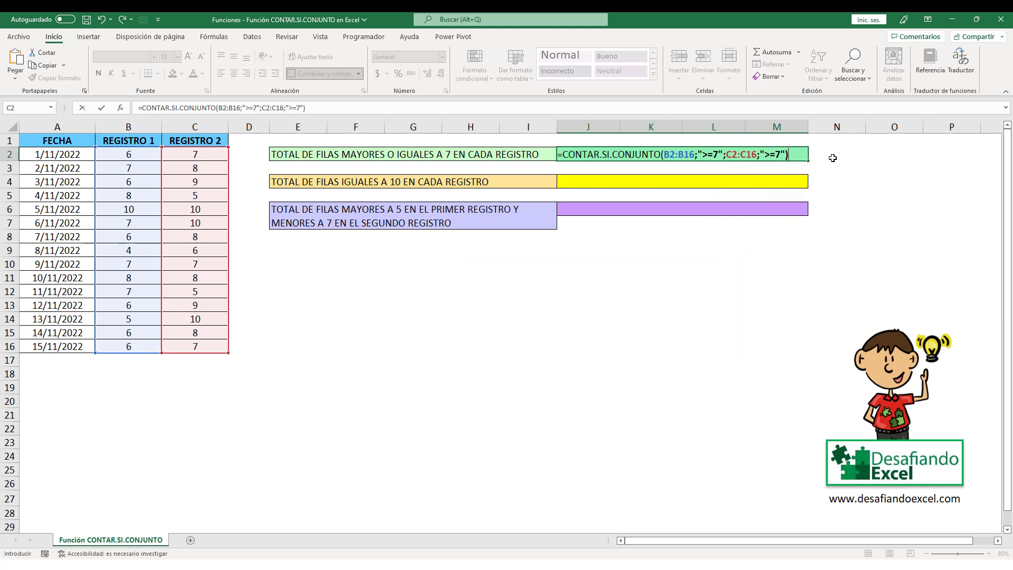
key("Return")
left_click(725, 153)
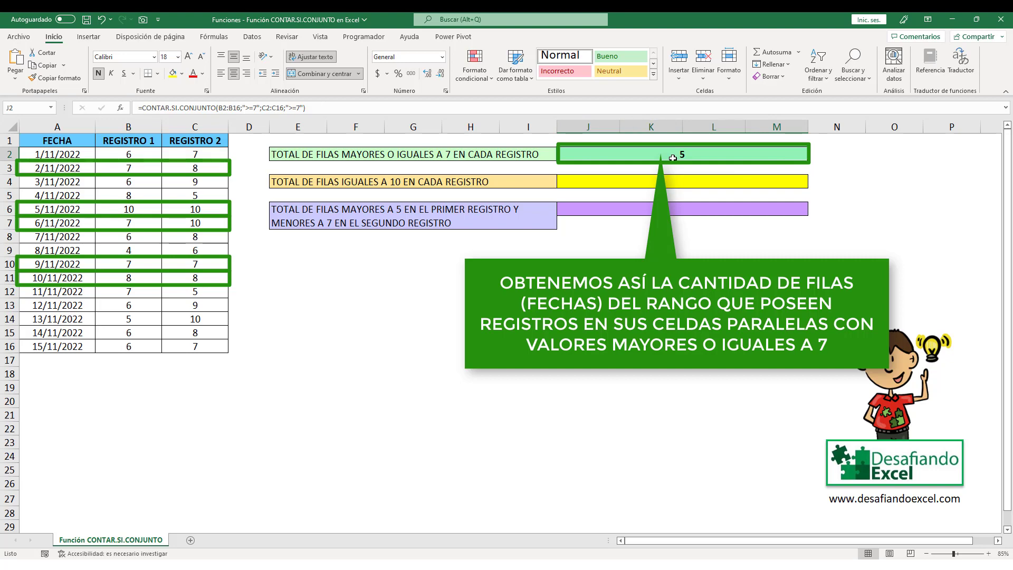
left_click(430, 182)
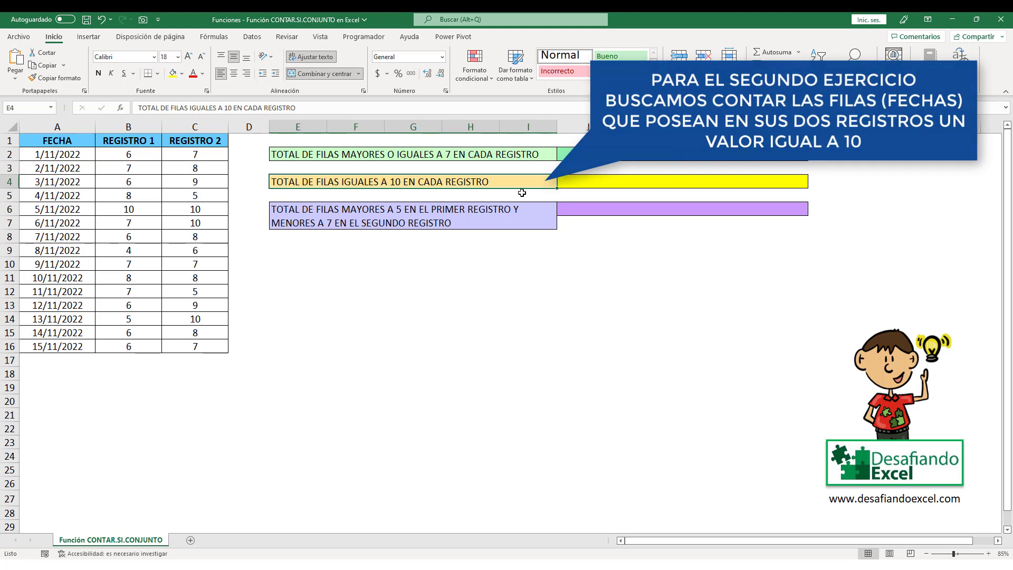
Copy J2's CONTAR.SI.CONJUNTO formula text and paste it into J4.
left_click(730, 156)
double_click(686, 154)
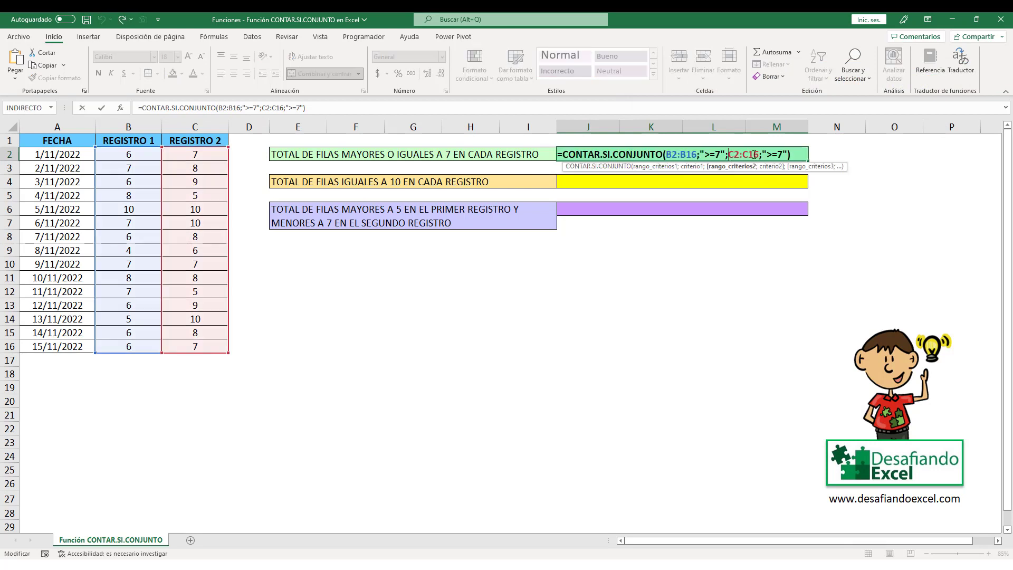
right_click(588, 154)
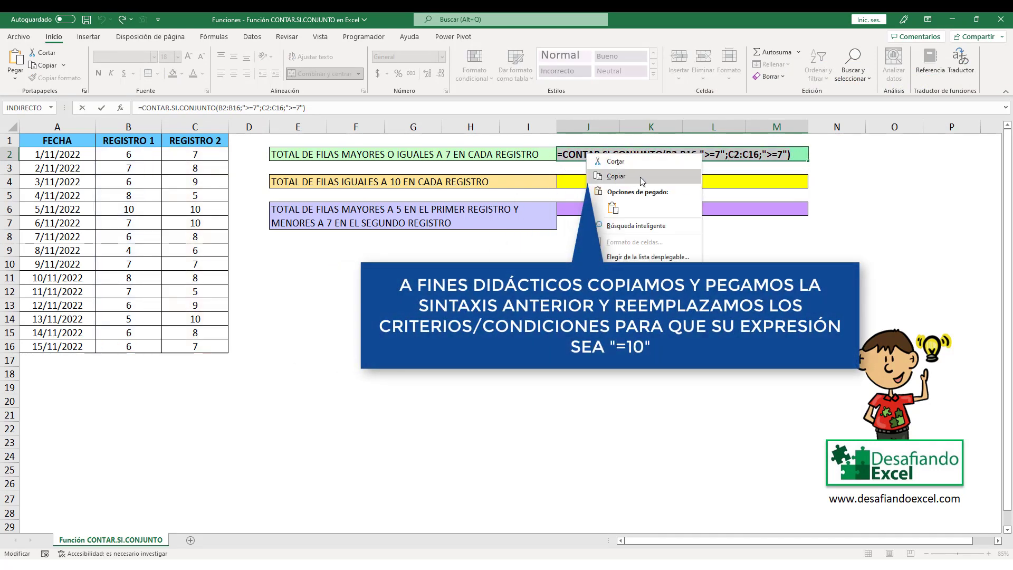
left_click(641, 178)
key("Escape")
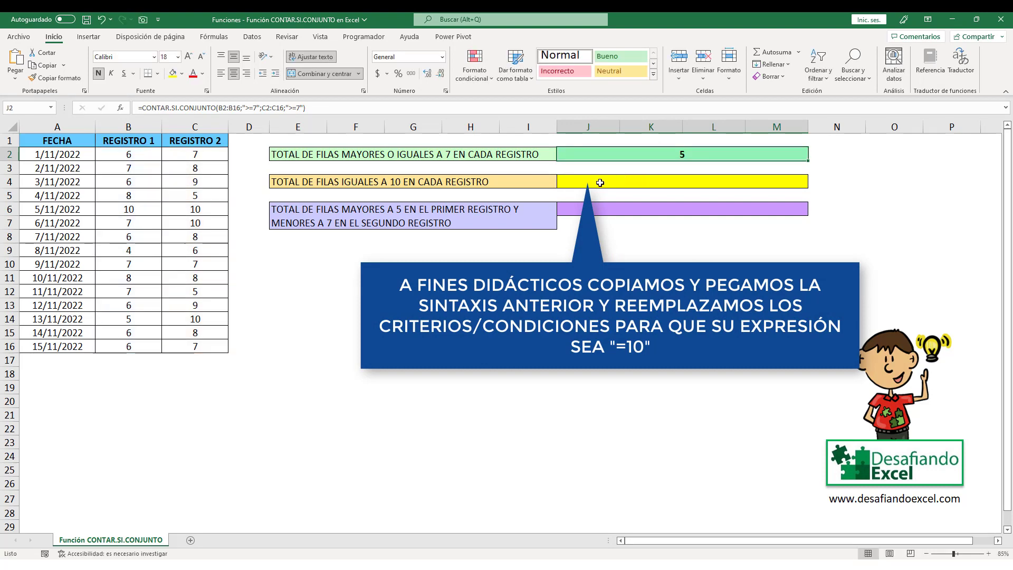
left_click(589, 181)
right_click(592, 185)
left_click(618, 237)
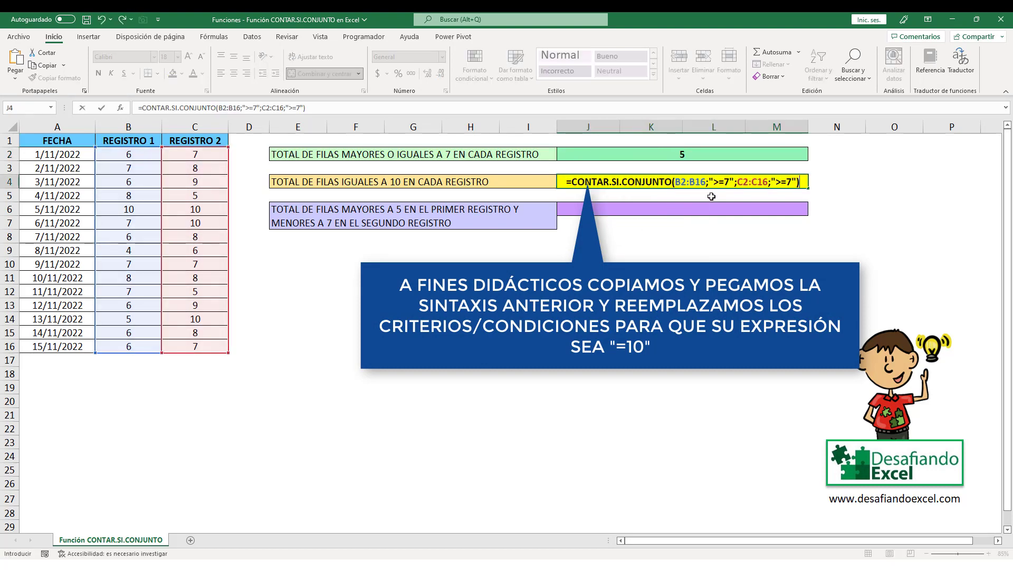
Replace both ">=7" criteria in J4 with "=10" so it returns 1.
left_click_drag(730, 179, 715, 180)
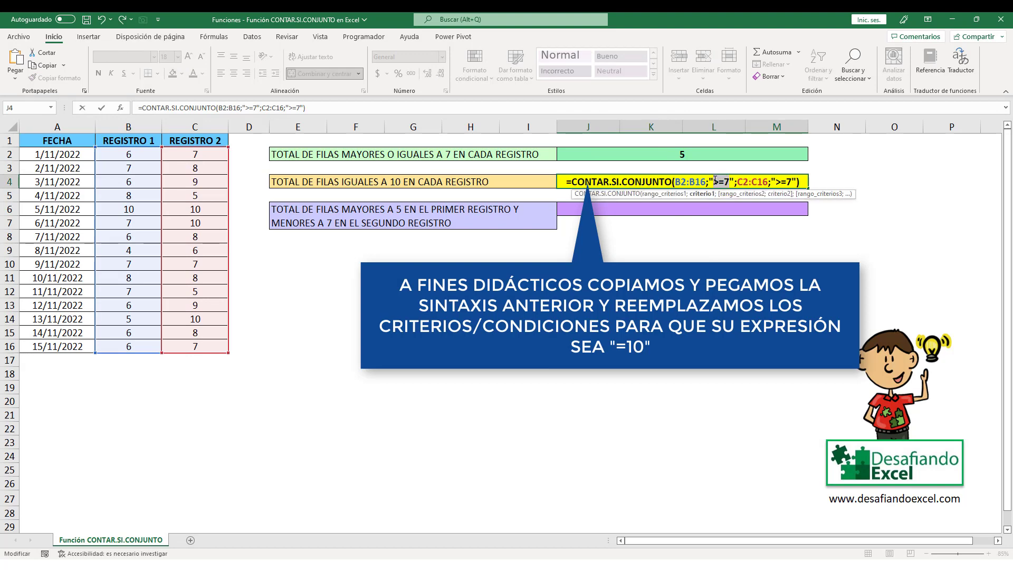
key("BackSpace")
type("=")
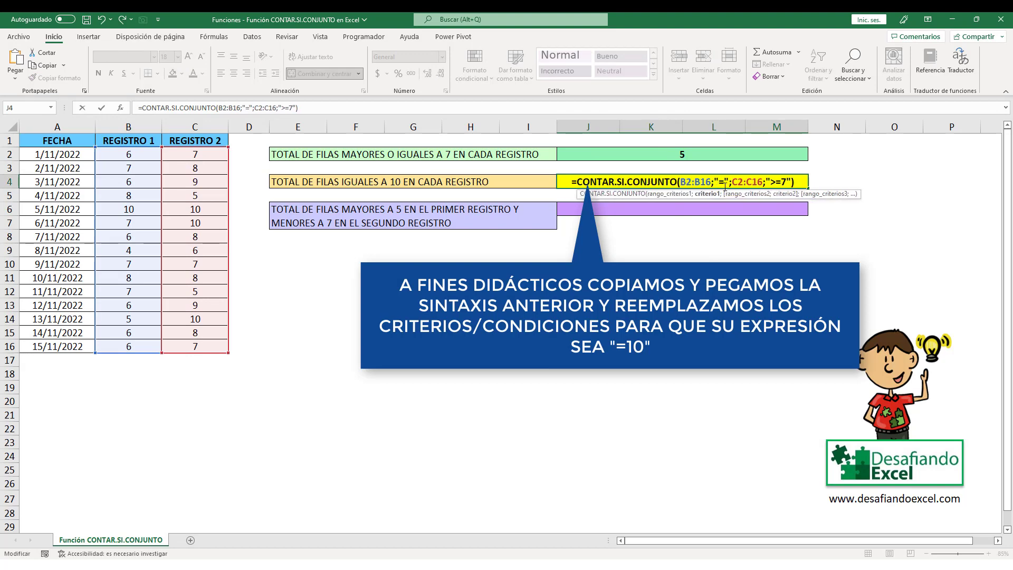
type("10")
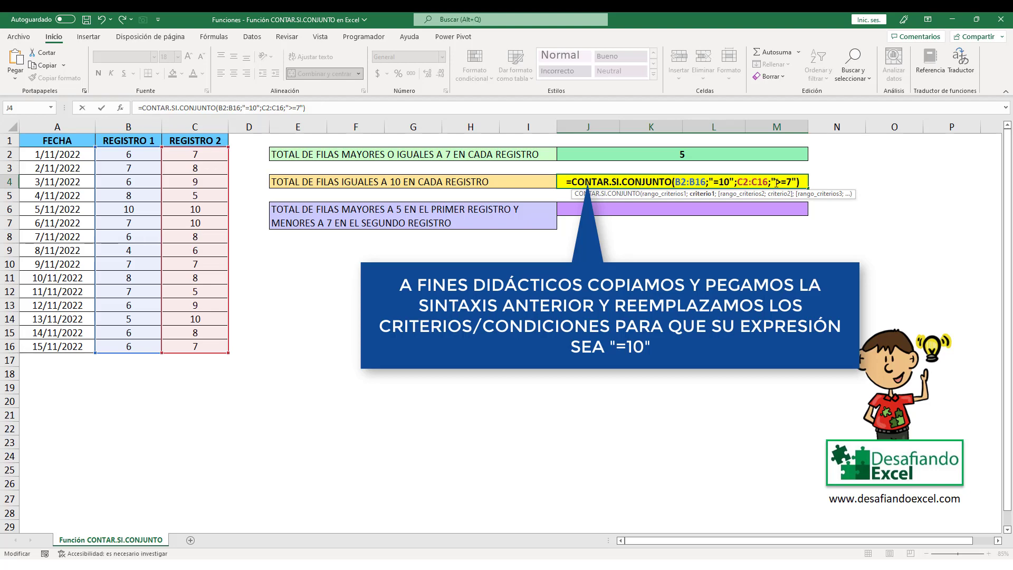
left_click_drag(789, 183, 778, 183)
key("BackSpace")
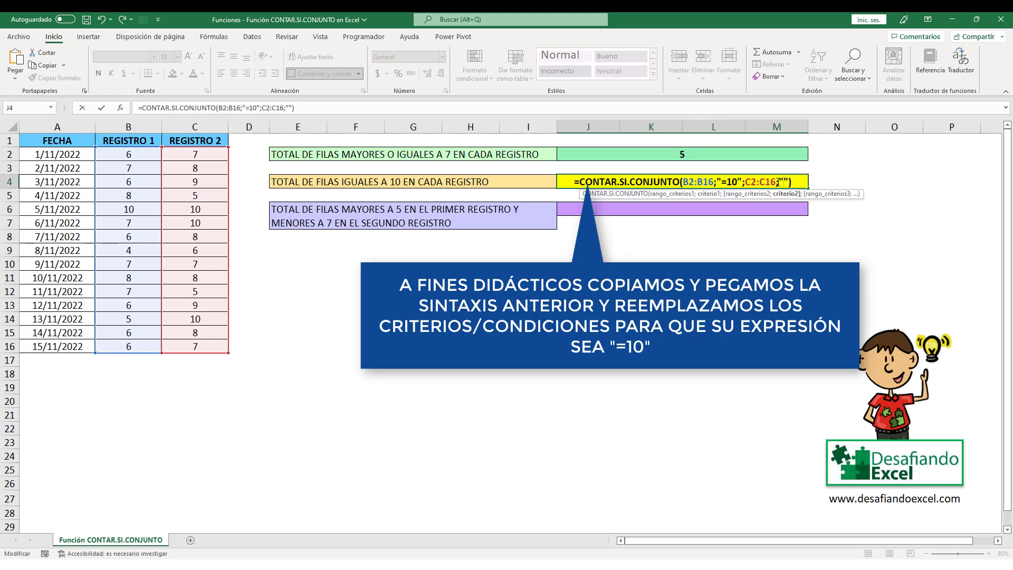
type("=")
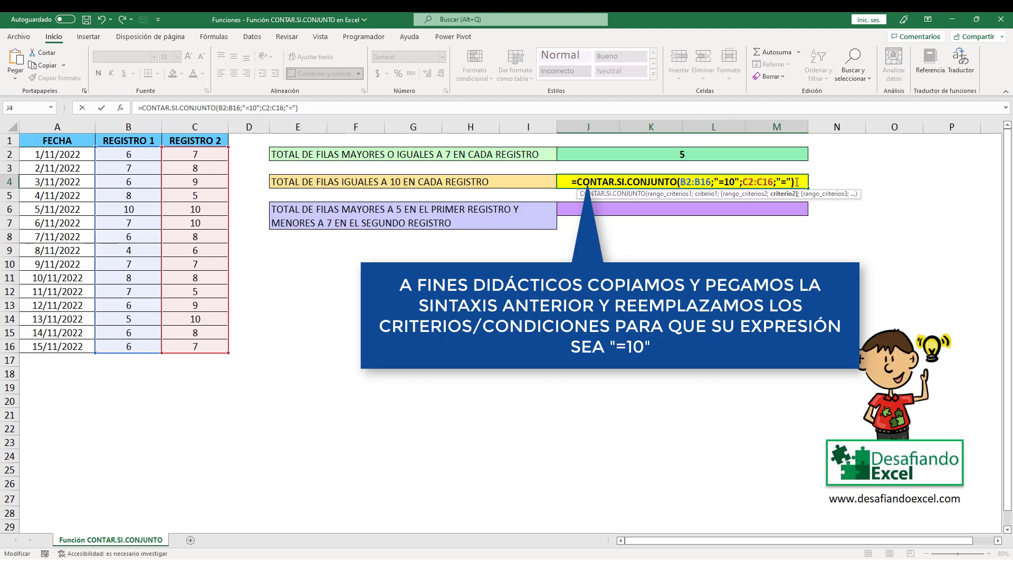
type("10")
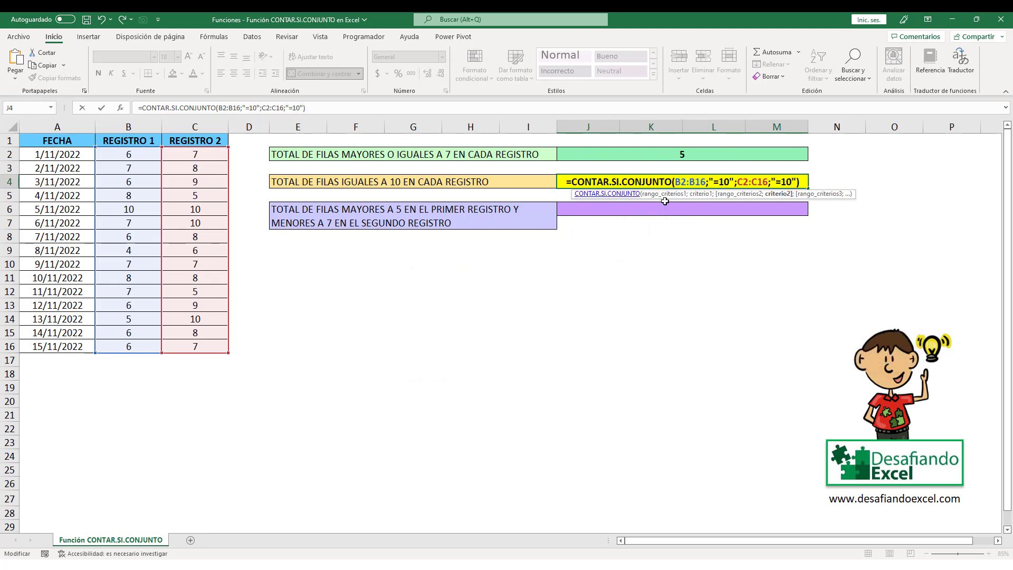
key("Return")
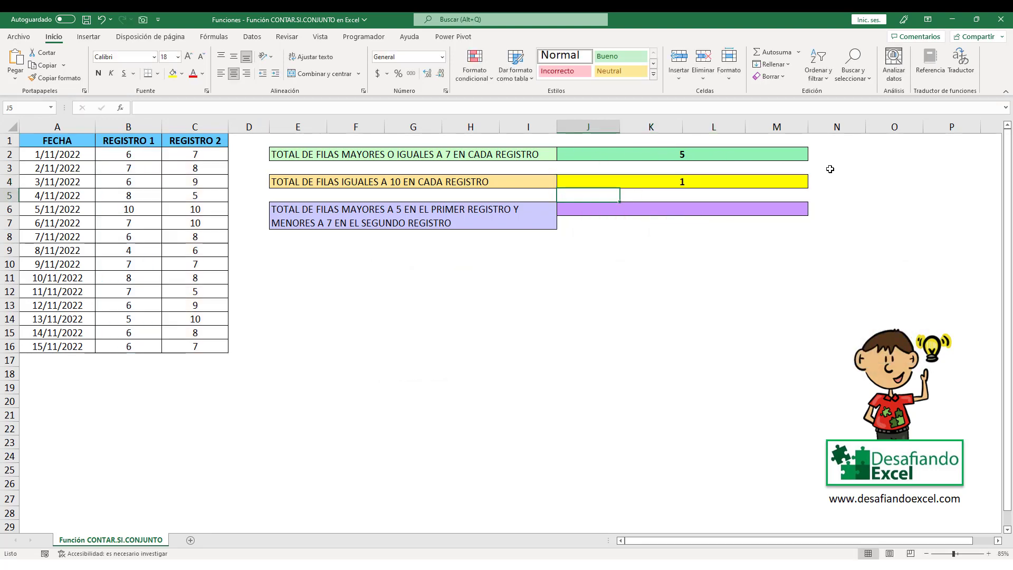
left_click(687, 183)
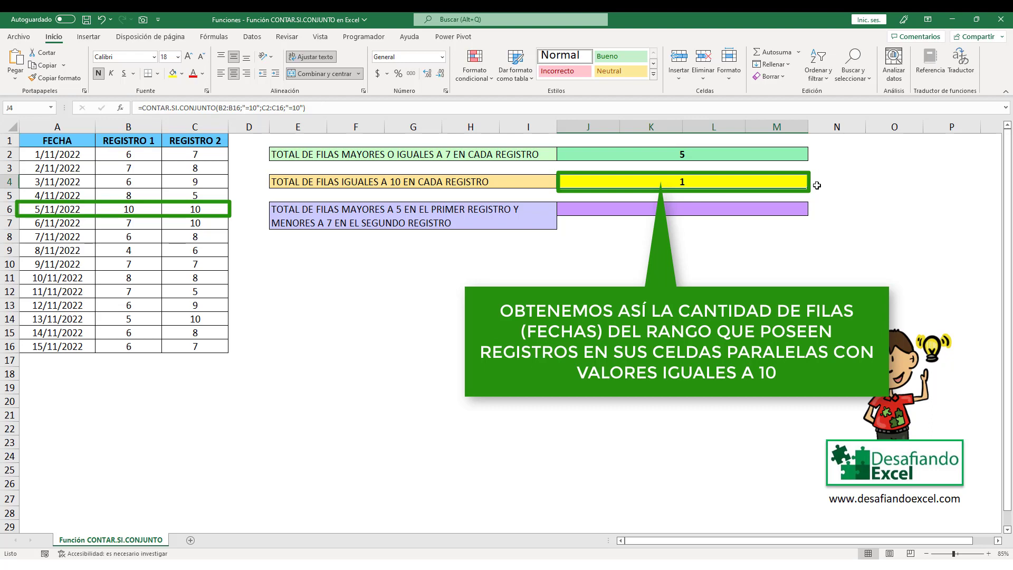
left_click(495, 228)
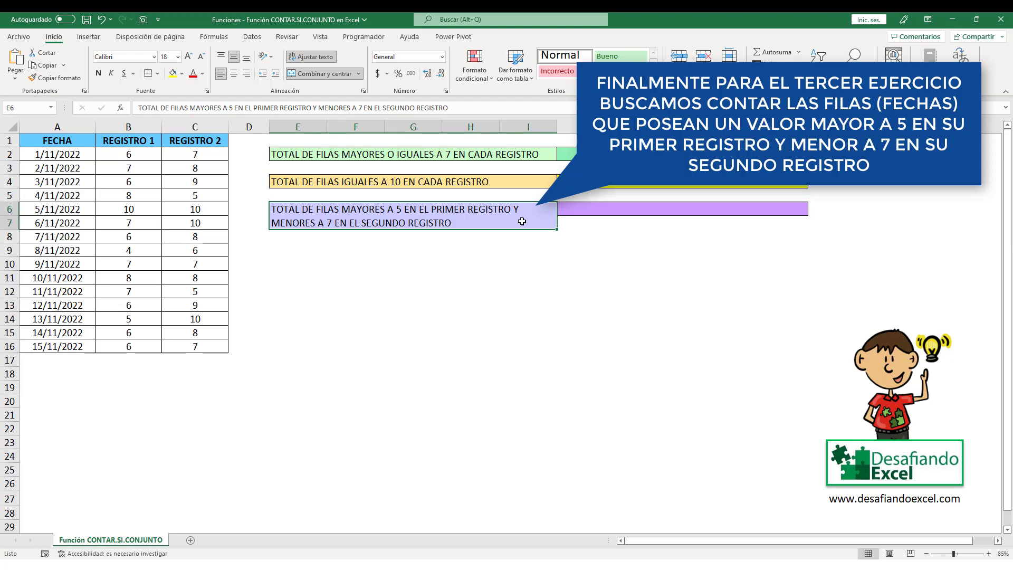
Copy J4's formula text and paste it into cell J6.
double_click(719, 182)
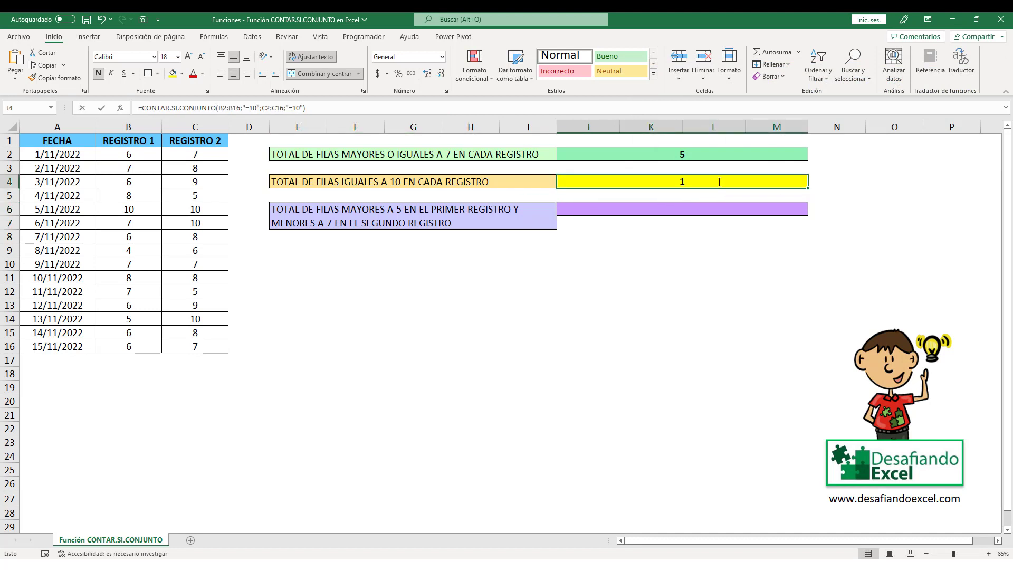
left_click_drag(677, 182, 558, 182)
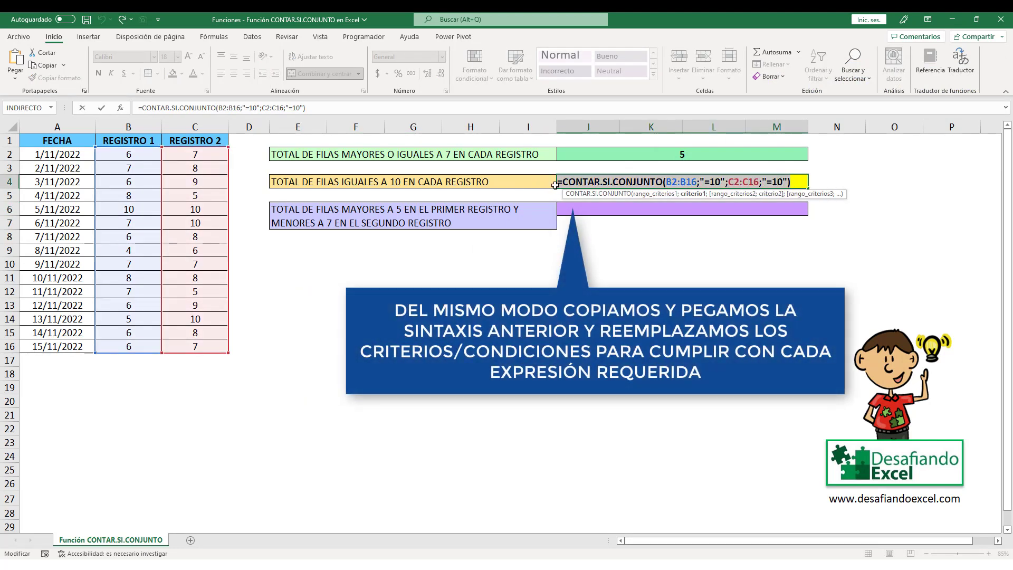
right_click(586, 183)
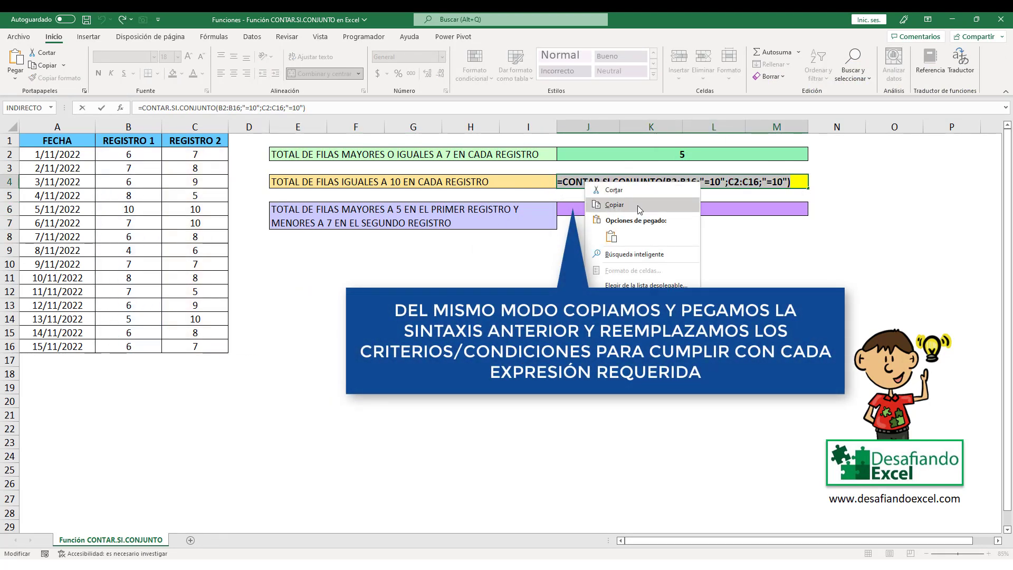
left_click(637, 205)
left_click(584, 210)
double_click(584, 210)
right_click(585, 210)
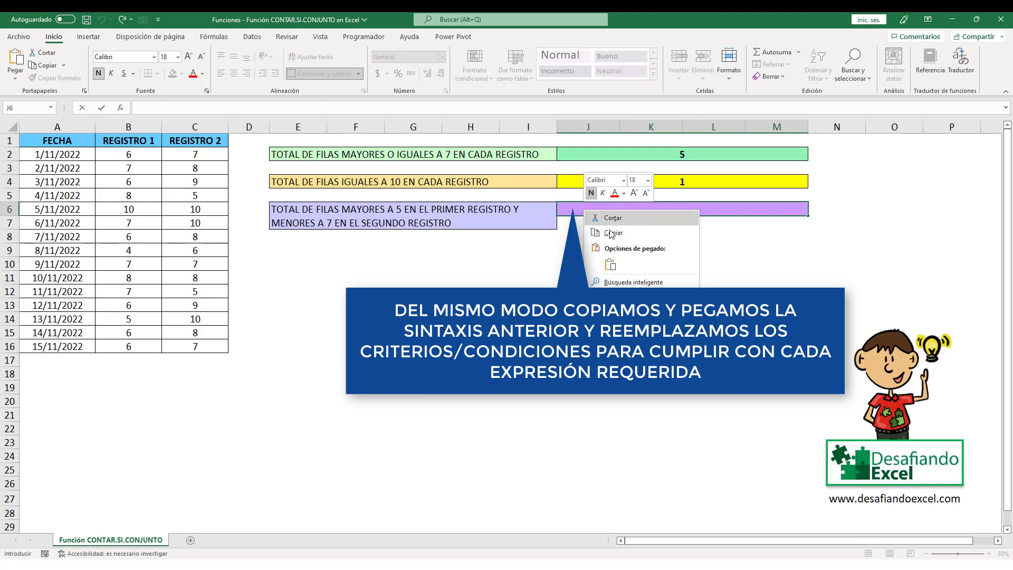
left_click(612, 267)
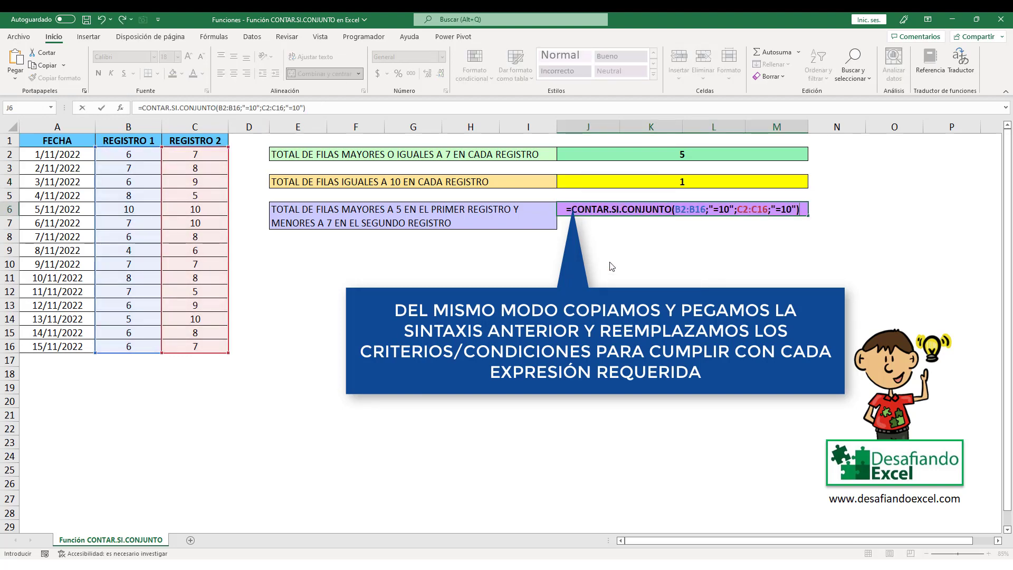
Change J6's criteria to ">5" for Registro 1 and "<7" for Registro 2, returning 2.
left_click_drag(730, 209, 715, 209)
type(">")
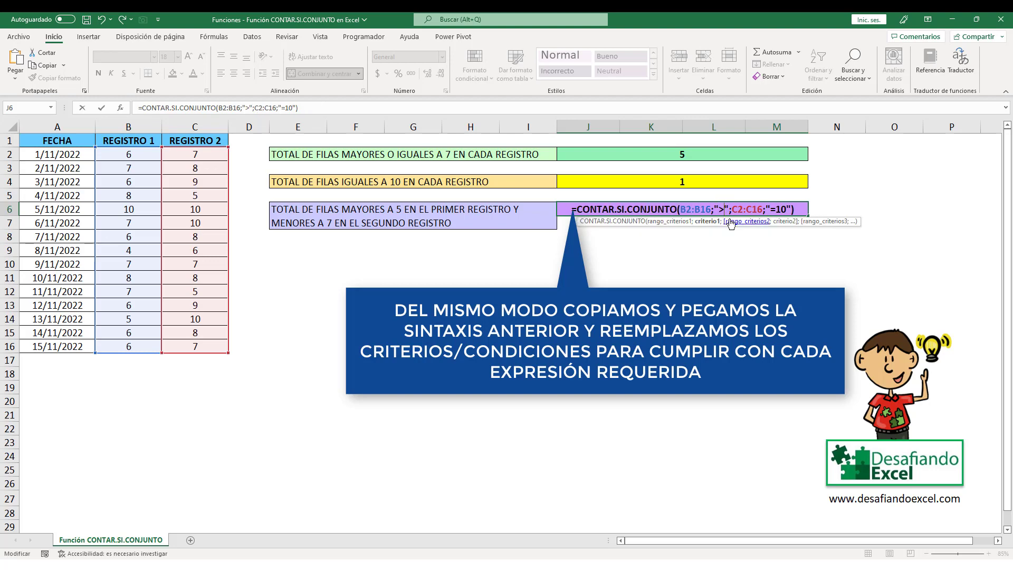
type("5")
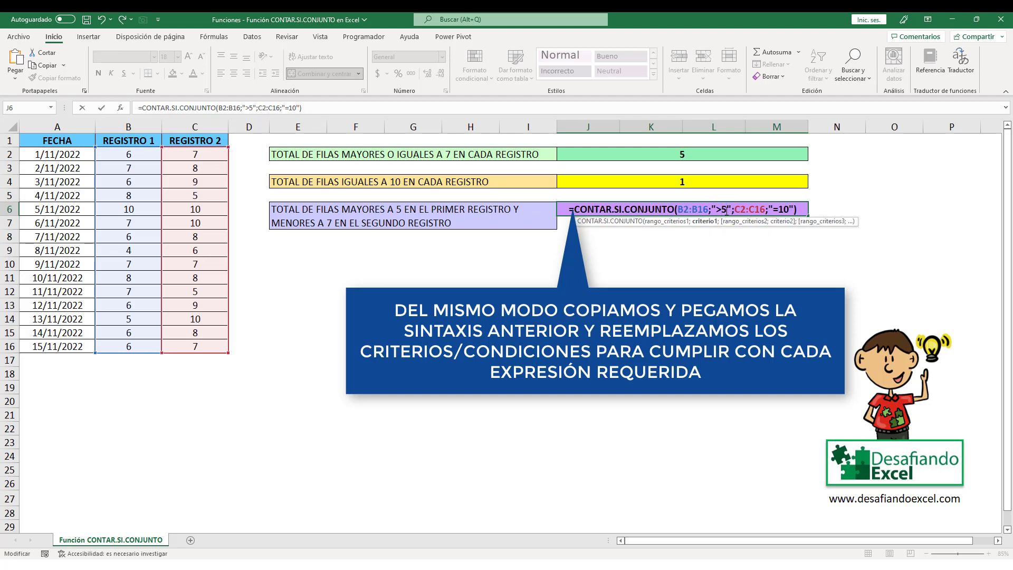
left_click_drag(792, 210, 775, 208)
type("<")
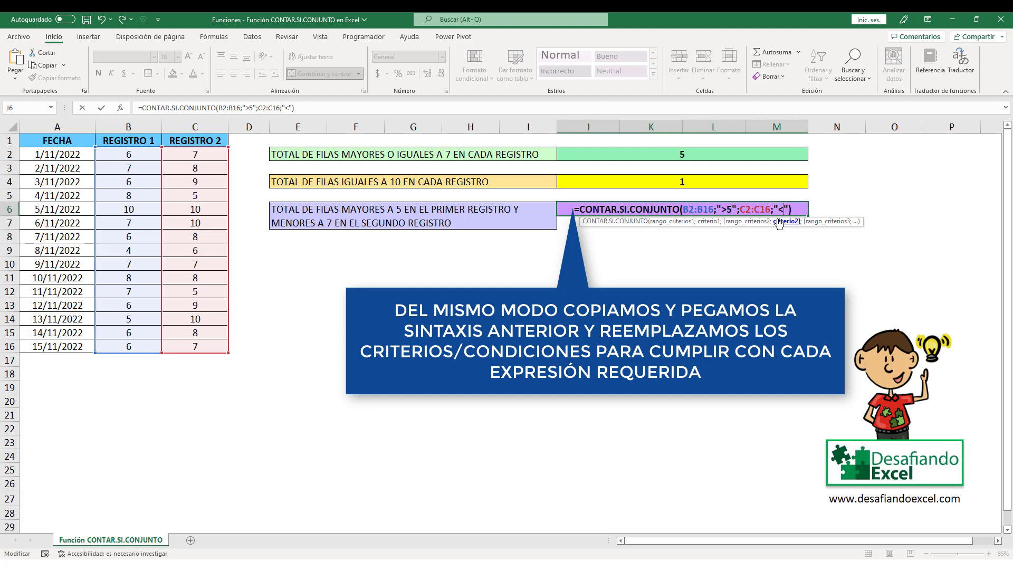
type("7")
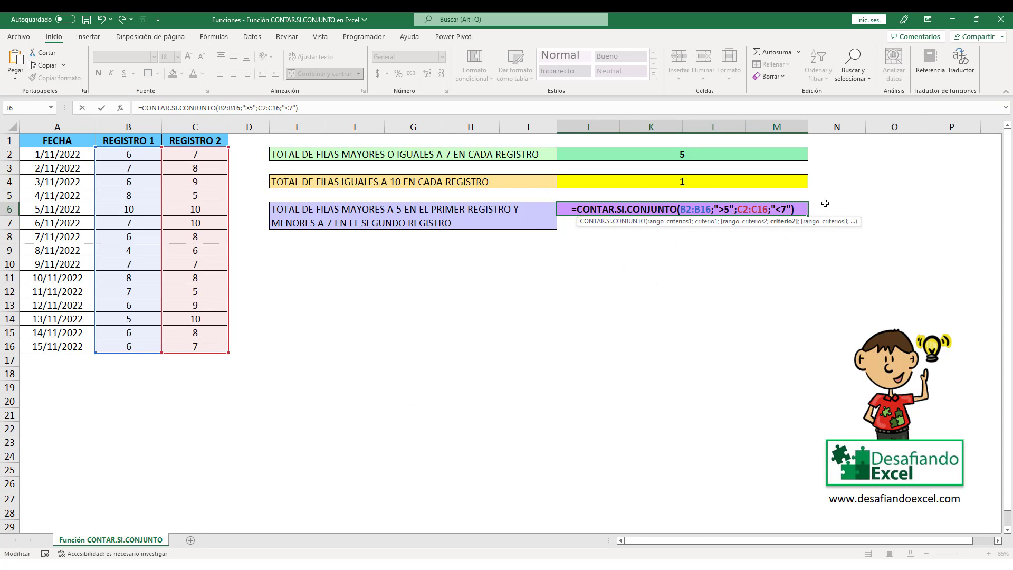
key("ctrl+Return")
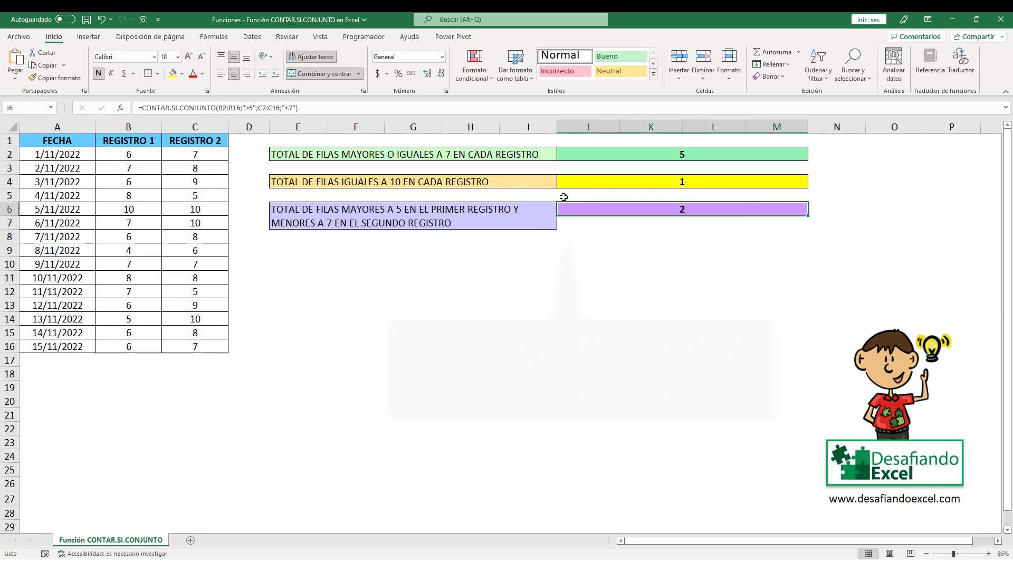